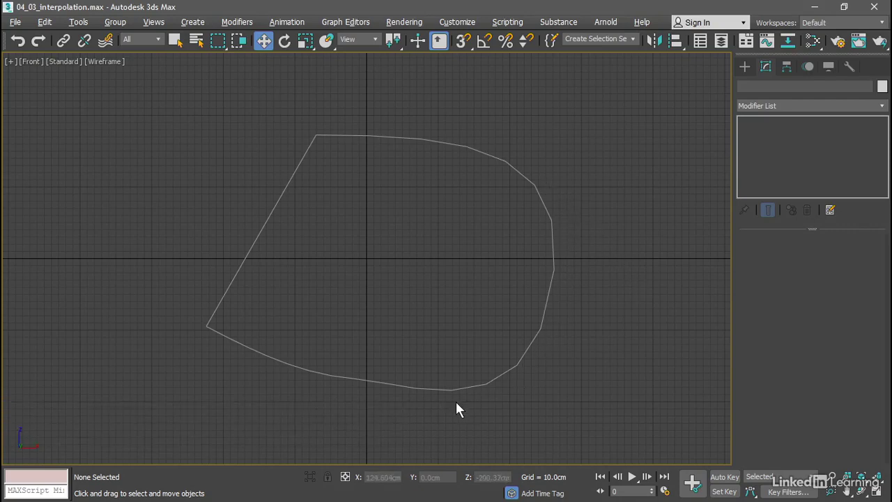
- Move Circle001's right vertex farther right along X and tilt its Bezier tangent handle
{"action": "left_click", "coordinate": [550, 249]}
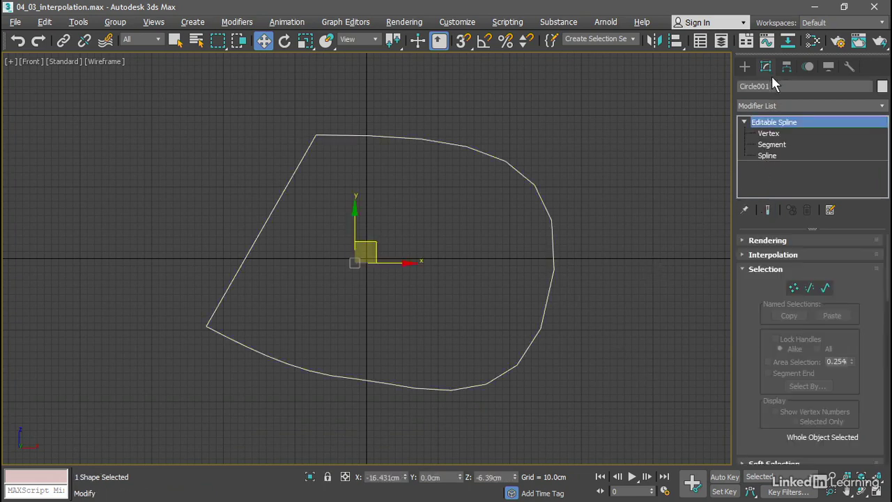
{"action": "left_click", "coordinate": [794, 287]}
{"action": "left_click", "coordinate": [556, 269]}
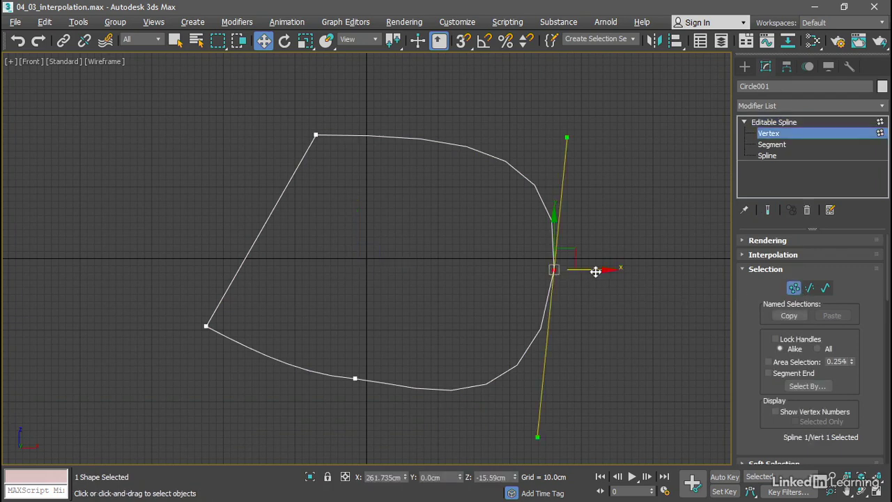
{"action": "left_click_drag", "start_coordinate": [593, 270], "coordinate": [691, 269]}
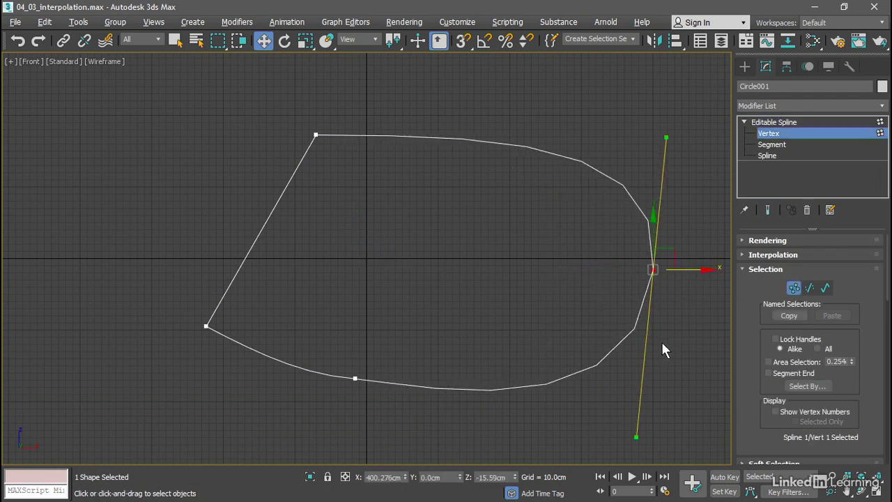
{"action": "left_click_drag", "start_coordinate": [636, 437], "coordinate": [665, 437]}
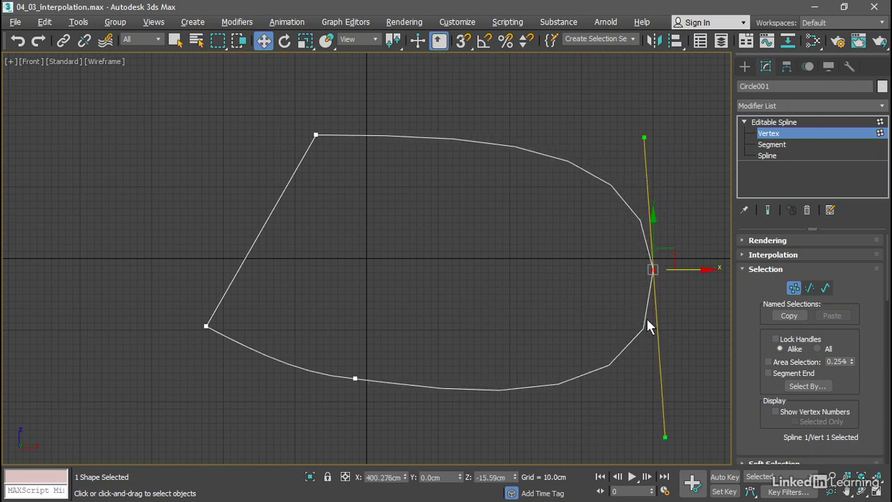
- Deselect Circle001's right vertex
{"action": "left_click", "coordinate": [692, 321]}
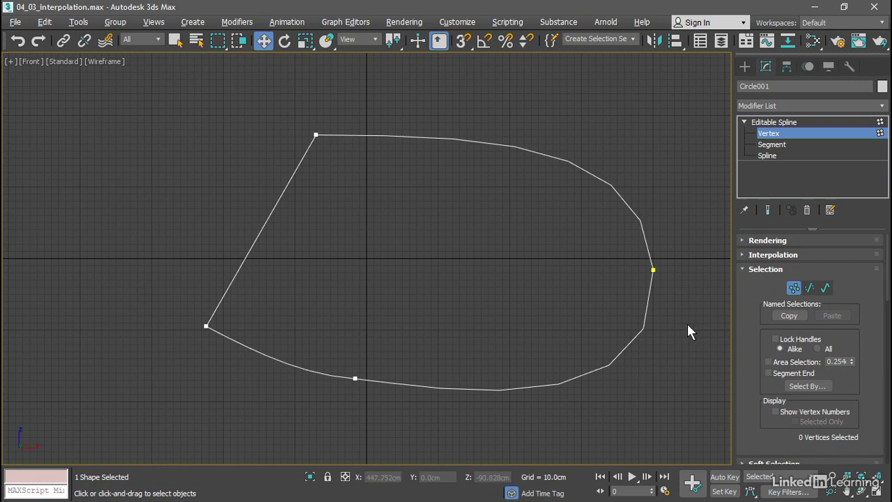
{"action": "left_click", "coordinate": [740, 256]}
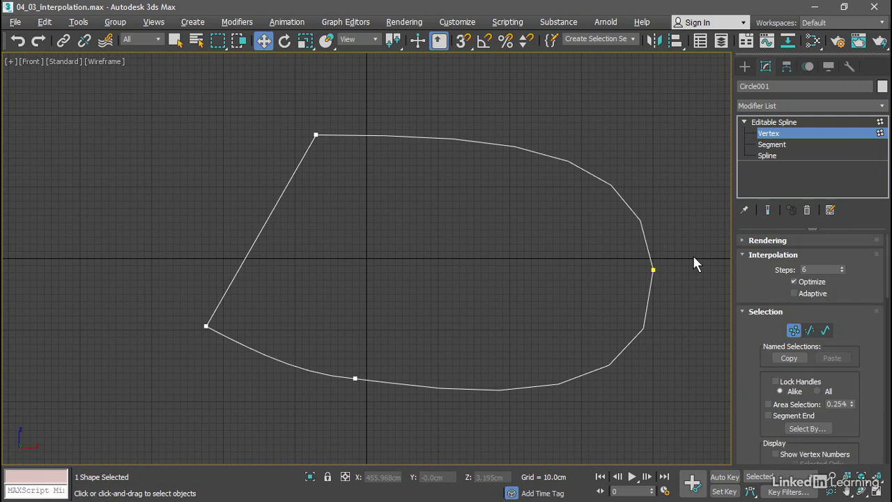
{"action": "left_click", "coordinate": [652, 270]}
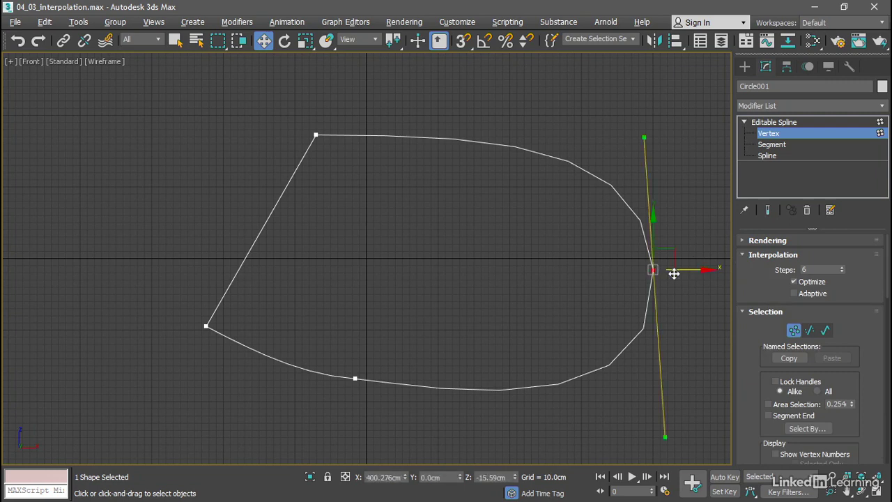
{"action": "left_click", "coordinate": [355, 378]}
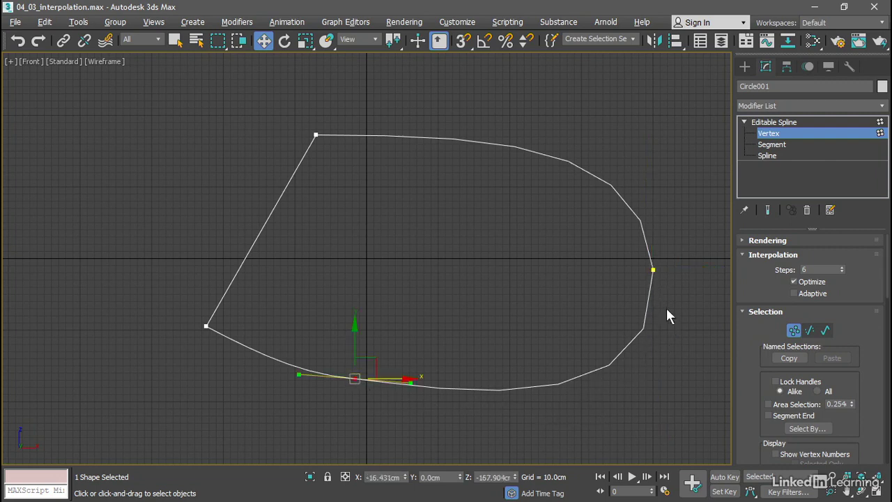
{"action": "left_click", "coordinate": [653, 270]}
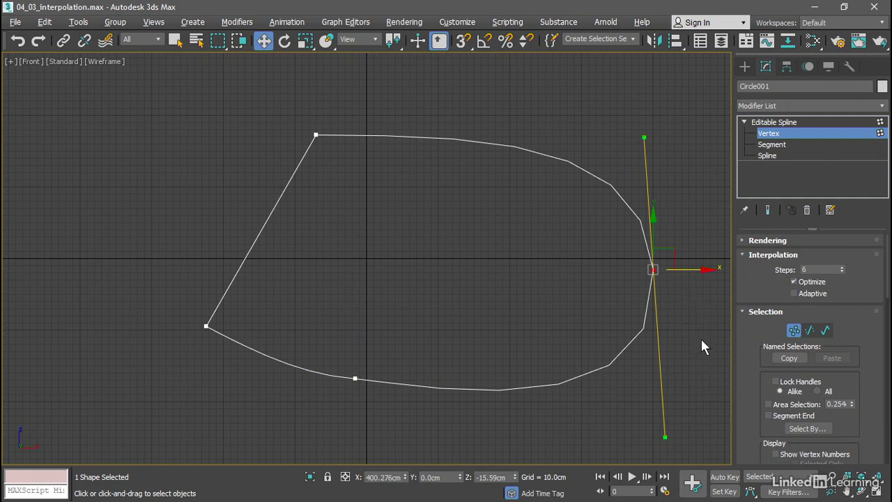
{"action": "left_click", "coordinate": [699, 298]}
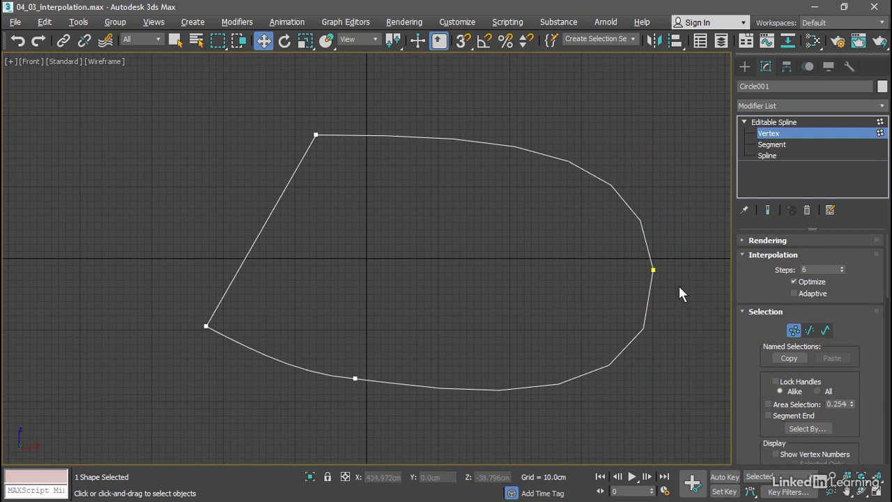
{"action": "left_click_drag", "start_coordinate": [842, 267], "coordinate": [842, 267]}
{"action": "left_click", "coordinate": [842, 267]}
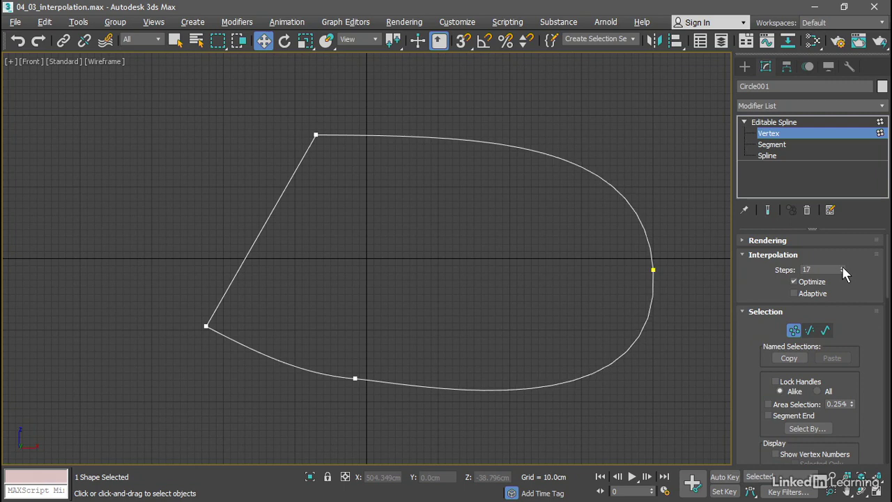
{"action": "left_click", "coordinate": [842, 267]}
{"action": "double_click", "coordinate": [812, 269]}
{"action": "type", "text": "1"}
{"action": "key", "text": "Return"}
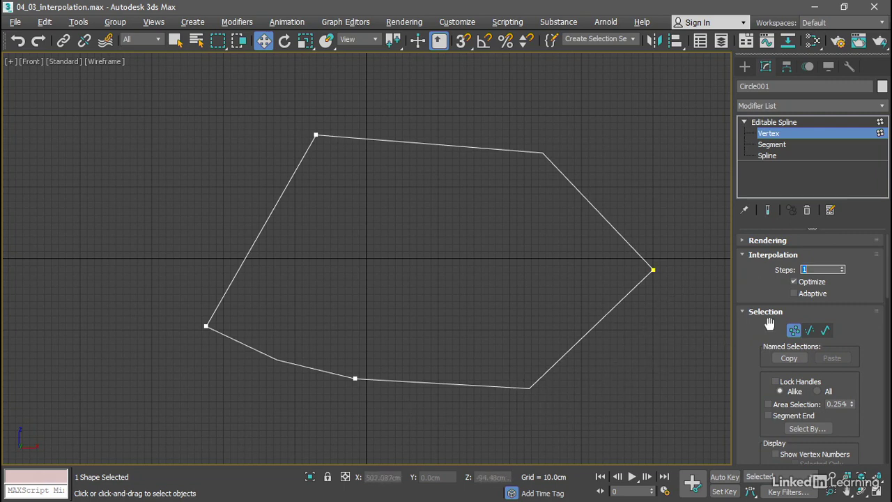
{"action": "type", "text": "0"}
{"action": "key", "text": "Return"}
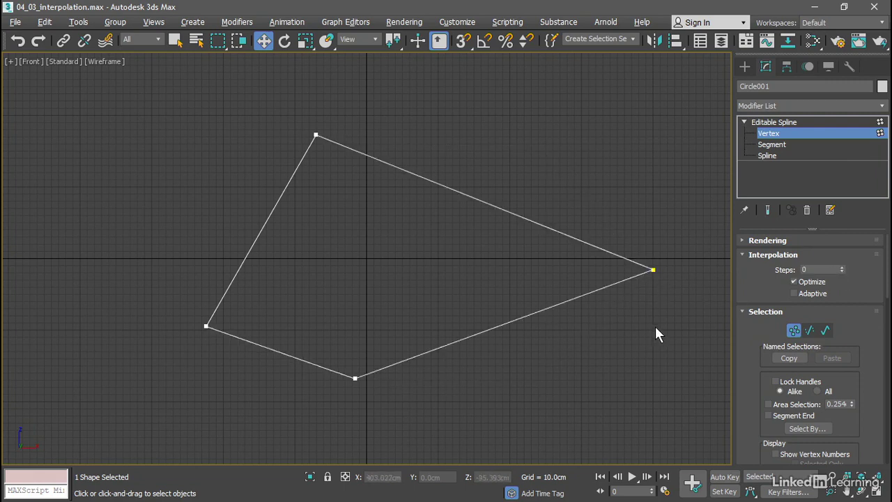
{"action": "double_click", "coordinate": [823, 269]}
{"action": "type", "text": "6"}
{"action": "key", "text": "Return"}
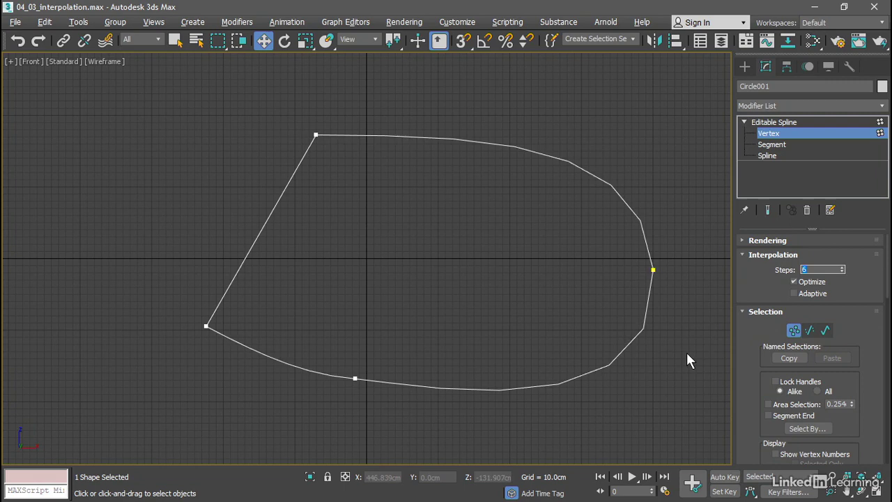
- Turn on Adaptive interpolation for Circle001
{"action": "left_click", "coordinate": [795, 293]}
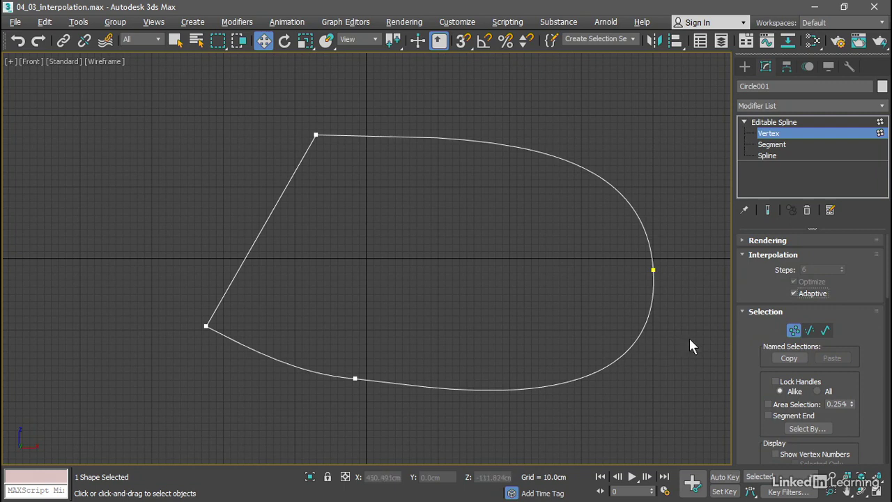
- Enable Circle001 in the viewport at 19.253cm thickness, previewing it shaded then back in wireframe
{"action": "left_click", "coordinate": [743, 240]}
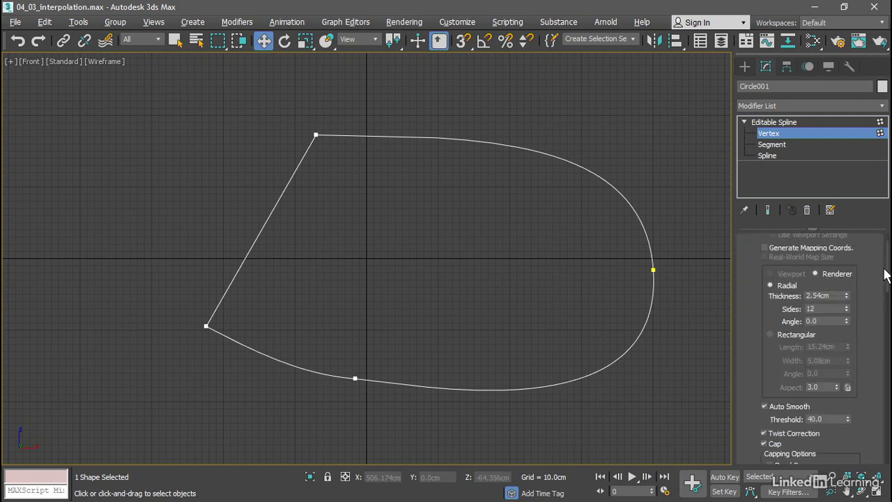
{"action": "left_click_drag", "start_coordinate": [887, 276], "coordinate": [887, 257]}
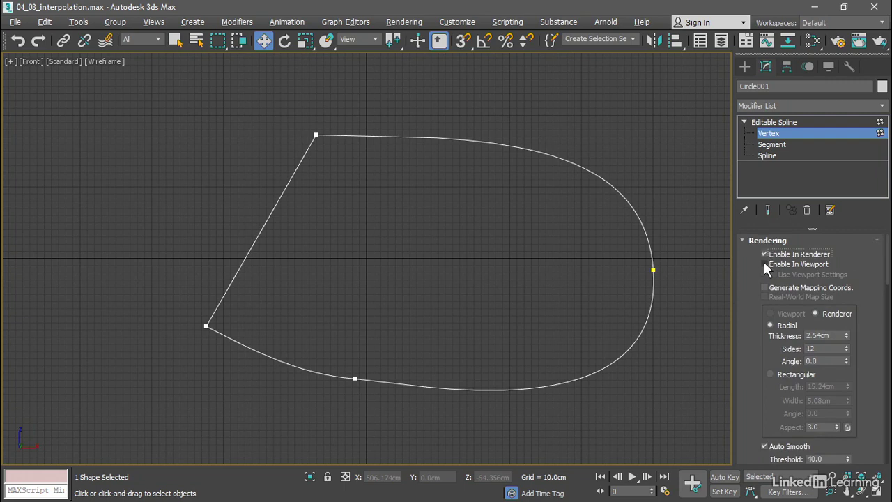
{"action": "left_click", "coordinate": [765, 264]}
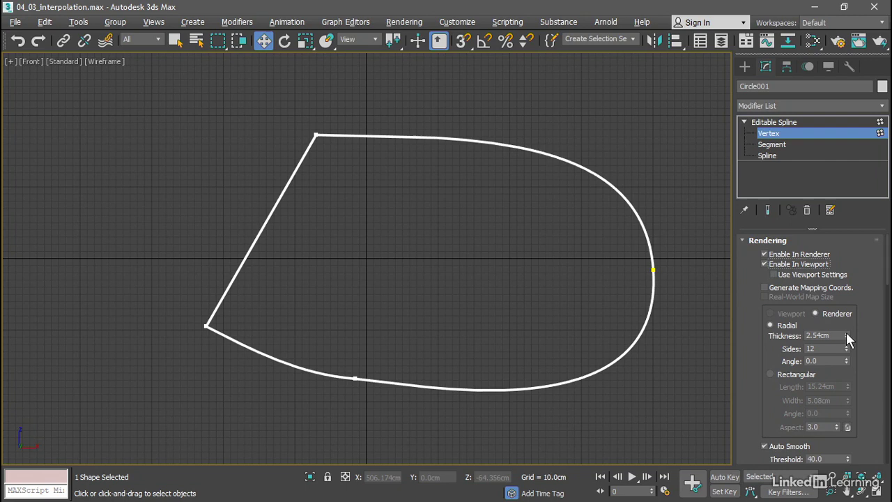
{"action": "left_click_drag", "start_coordinate": [846, 336], "coordinate": [837, 405]}
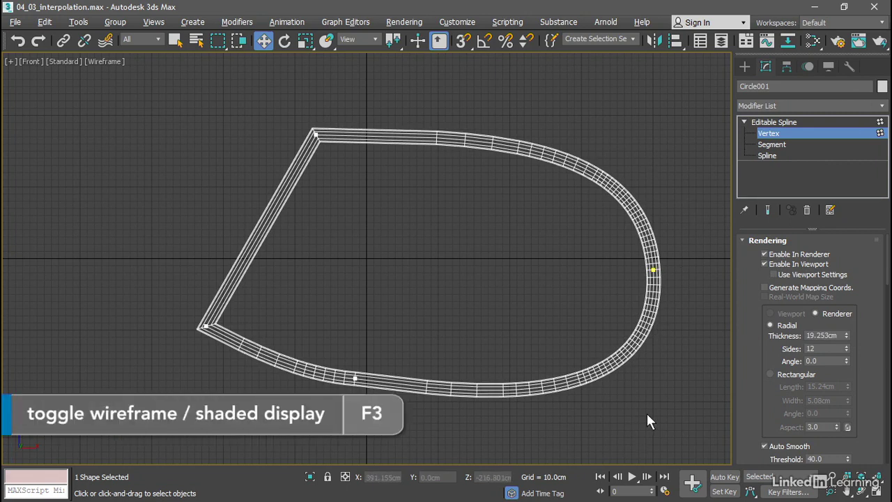
{"action": "key", "text": "F3"}
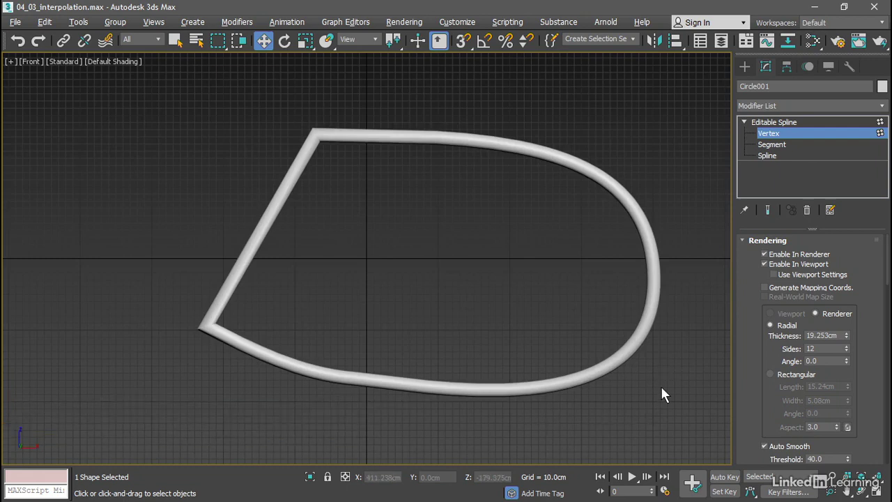
{"action": "key", "text": "F3"}
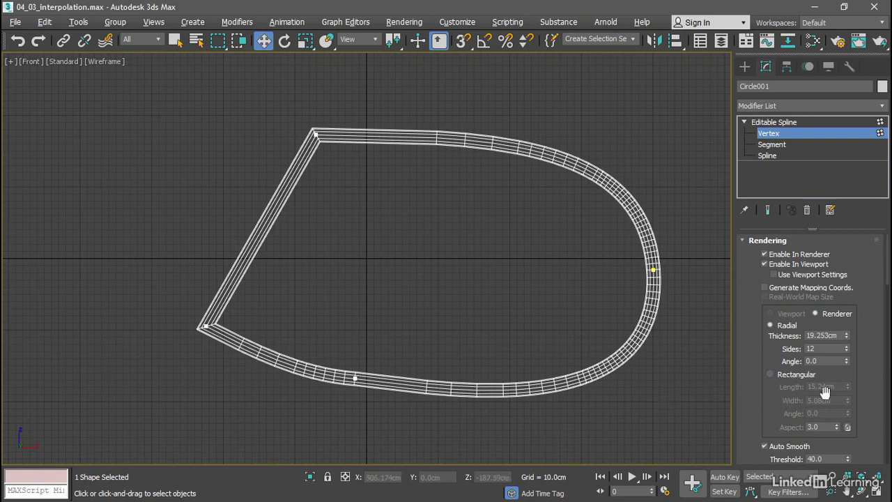
- Turn off Adaptive and raise the interpolation Steps to 14, then up two more
{"action": "left_click_drag", "start_coordinate": [890, 278], "coordinate": [889, 330]}
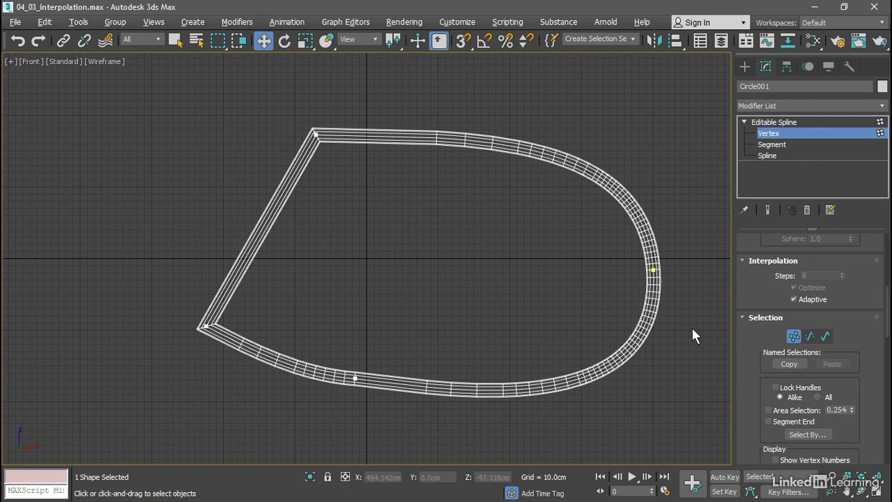
{"action": "left_click", "coordinate": [794, 299]}
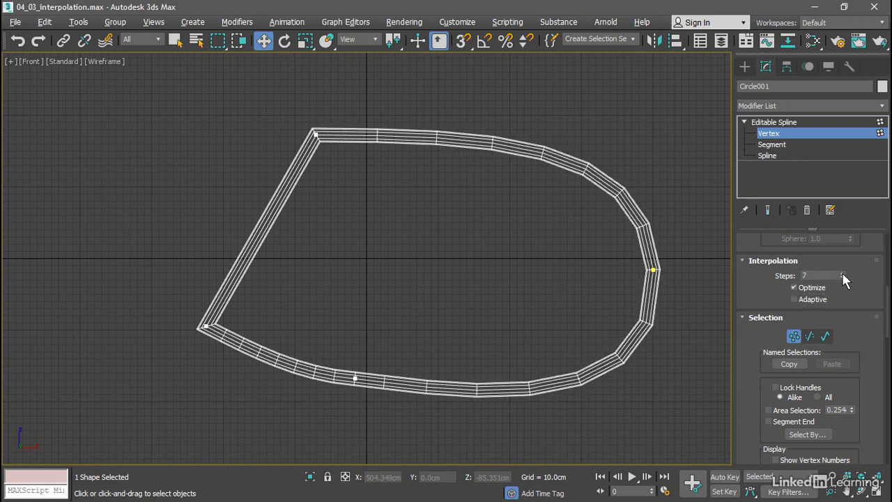
{"action": "left_click_drag", "start_coordinate": [842, 271], "coordinate": [842, 273]}
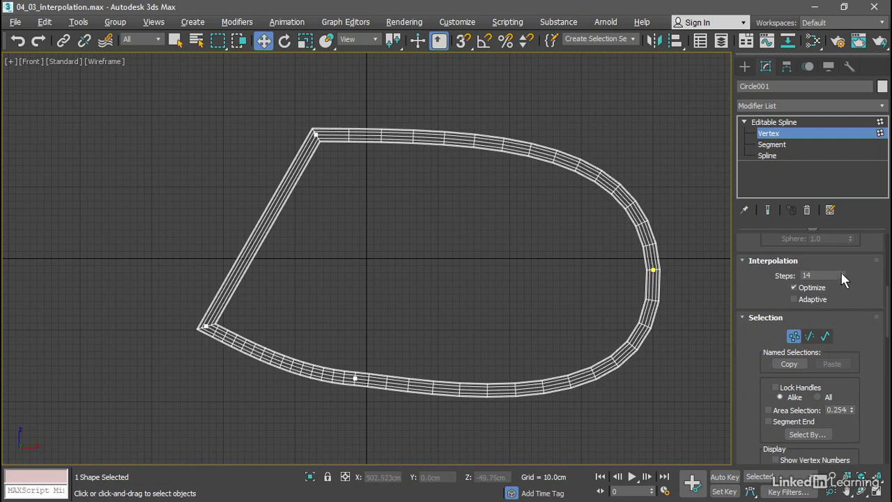
{"action": "left_click", "coordinate": [842, 273]}
{"action": "left_click", "coordinate": [842, 273]}
- Raise the interpolation Steps to 17 and uncheck Optimize
{"action": "left_click", "coordinate": [842, 272]}
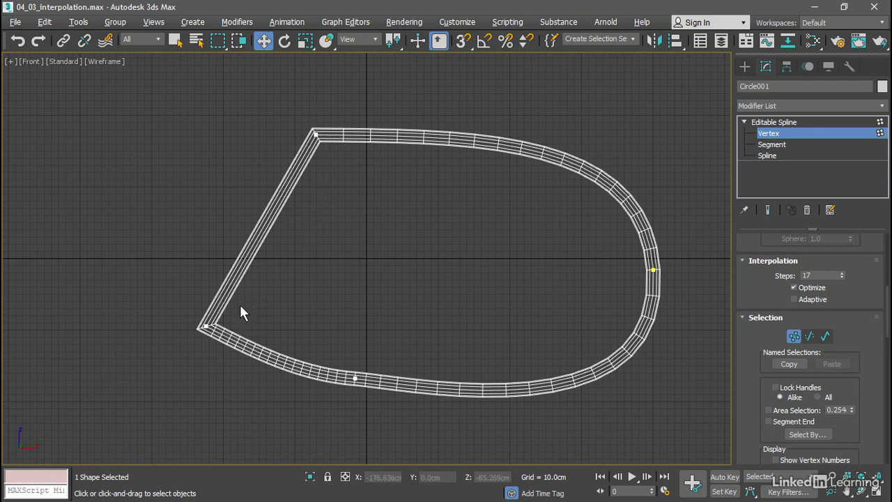
{"action": "left_click", "coordinate": [795, 287]}
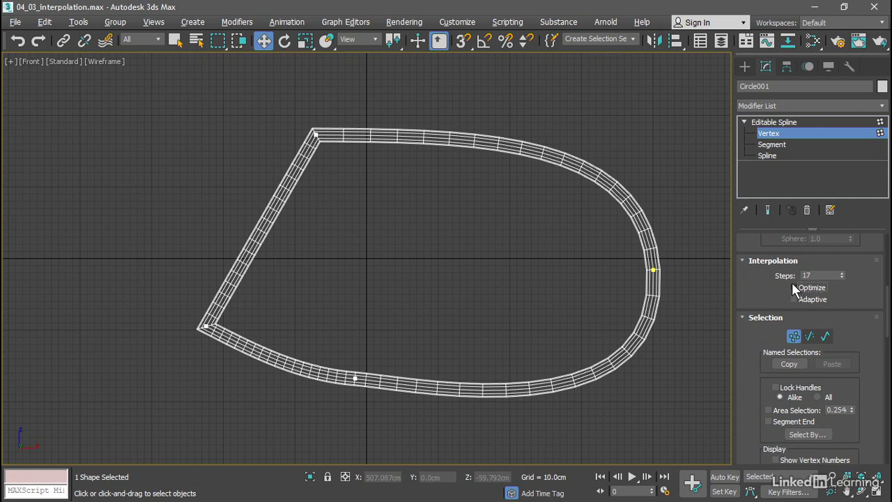